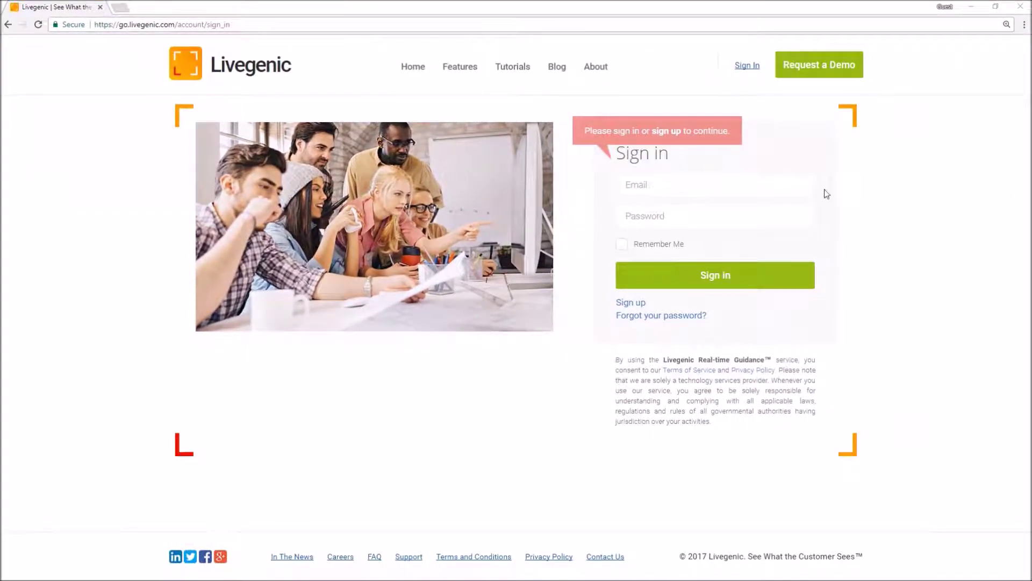
- Sign in to the Livegenic portal with the account email and password
{"action": "left_click", "coordinate": [719, 187]}
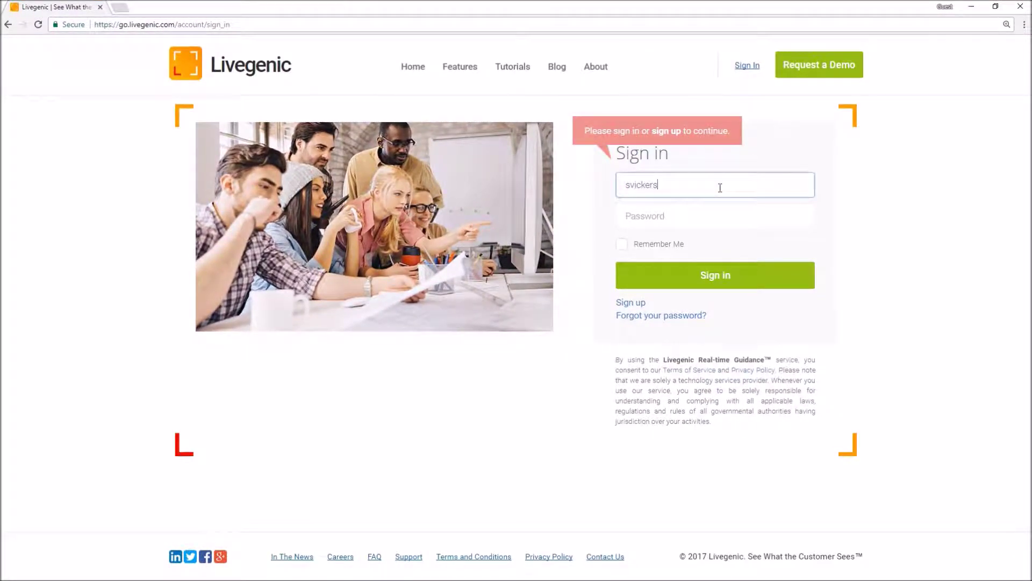
{"action": "key", "text": "Tab"}
{"action": "type", "text": "*****"}
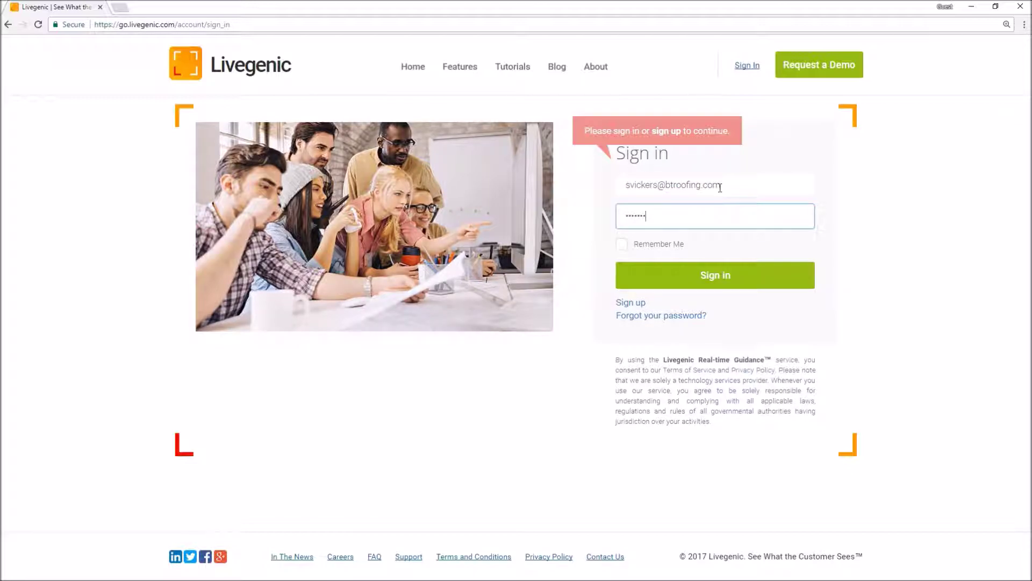
{"action": "left_click", "coordinate": [754, 275]}
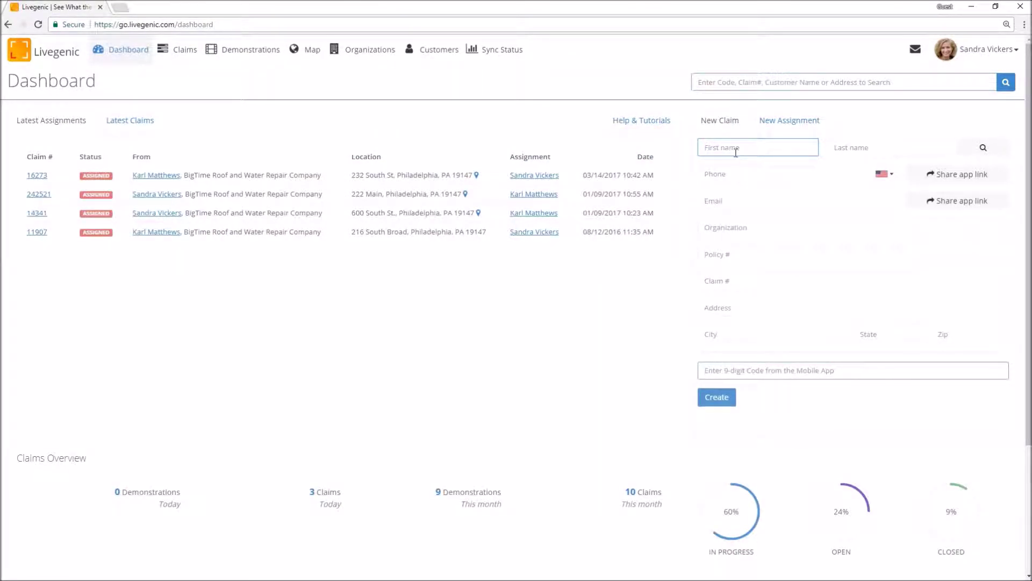
{"action": "type", "text": "y"}
{"action": "key", "text": "Tab"}
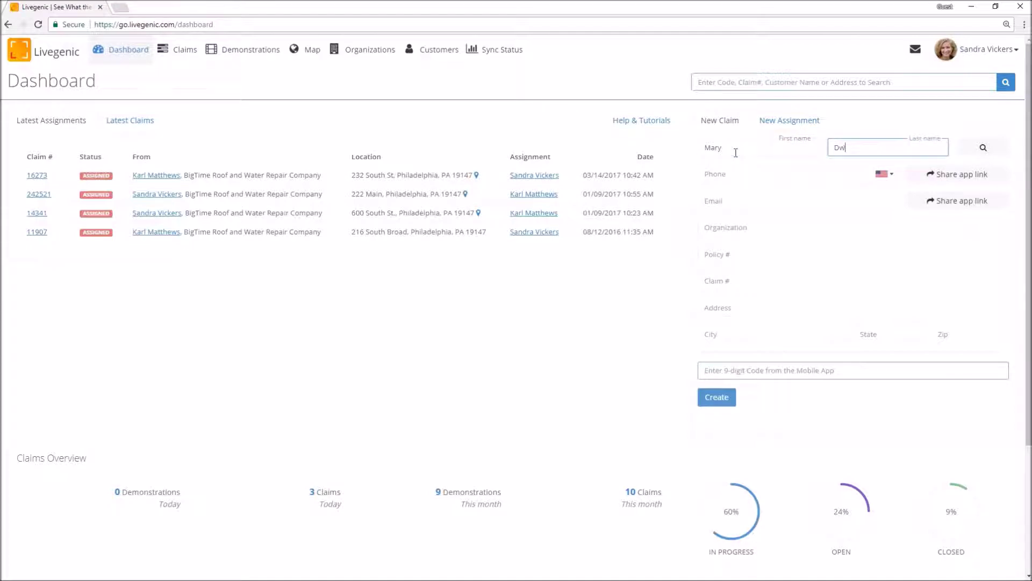
{"action": "left_click", "coordinate": [741, 174]}
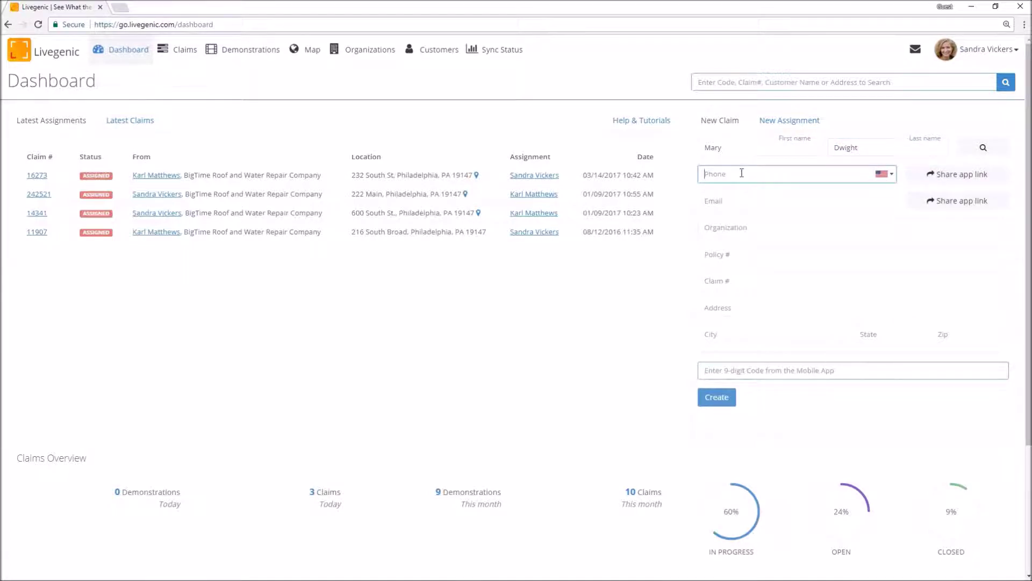
{"action": "type", "text": "6) 417-6044"}
{"action": "left_click", "coordinate": [744, 307]}
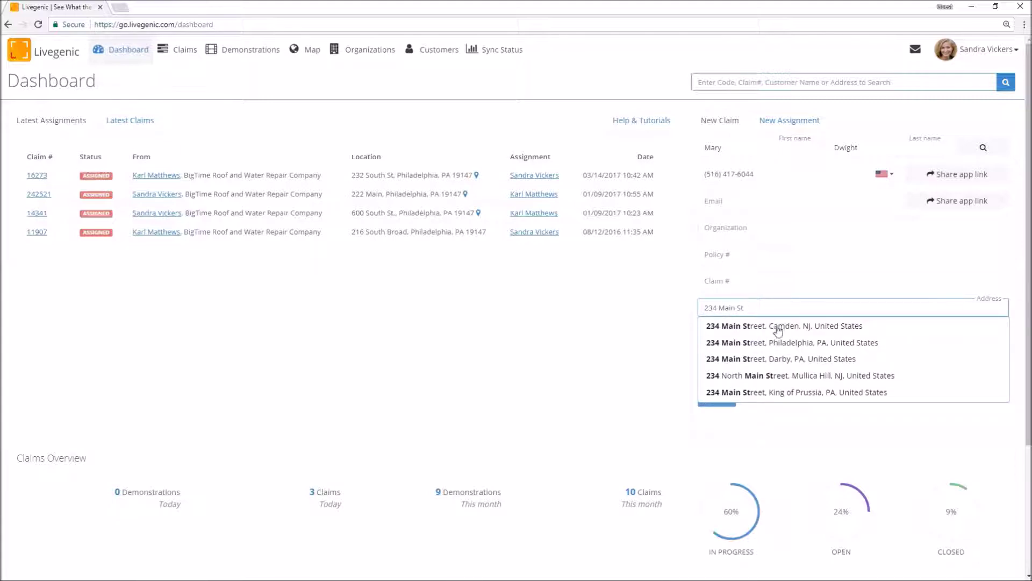
{"action": "left_click", "coordinate": [780, 358]}
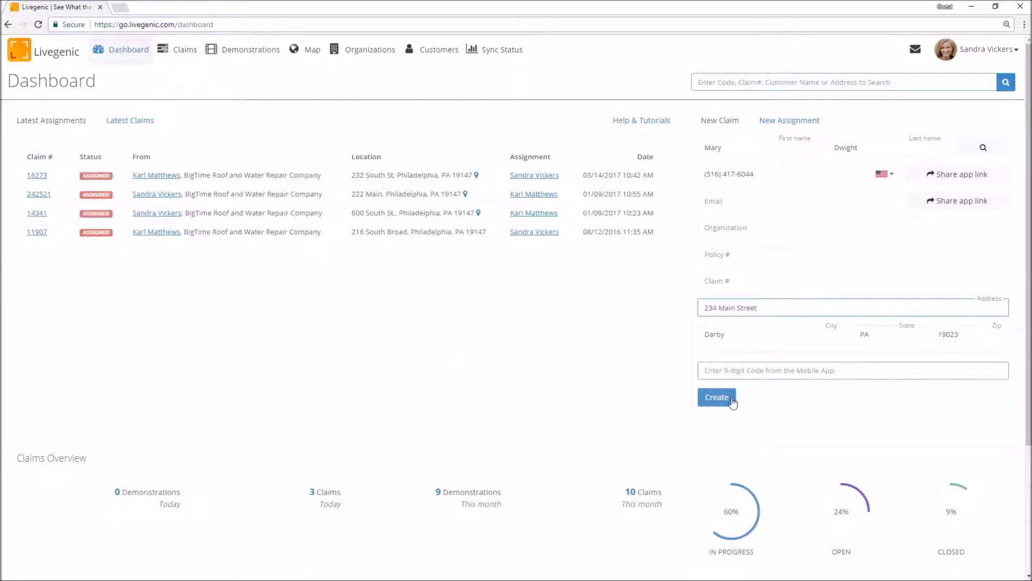
- Create Claim #30126 and text the app link to the customer's phone
{"action": "left_click", "coordinate": [718, 396]}
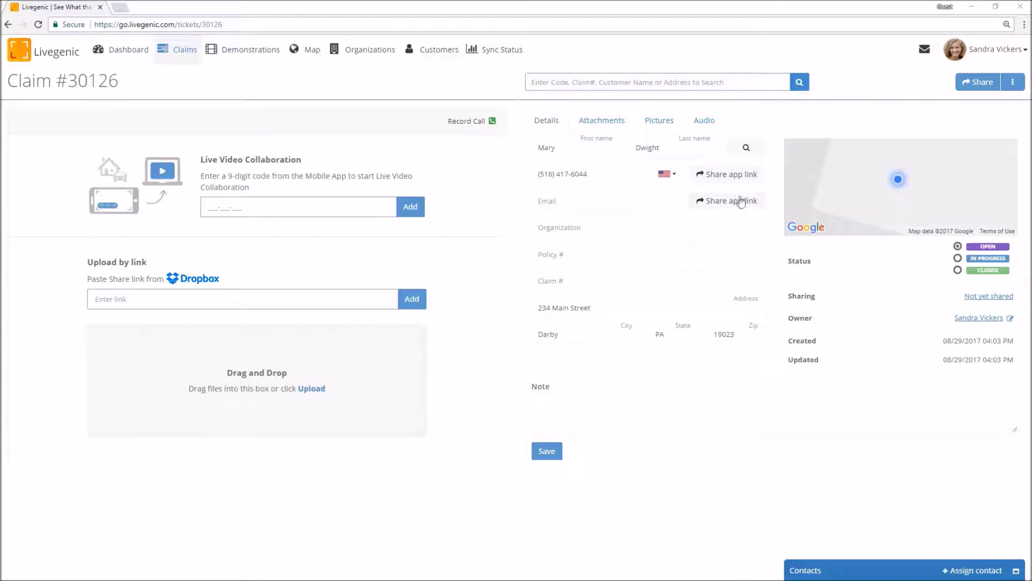
{"action": "left_click", "coordinate": [731, 175]}
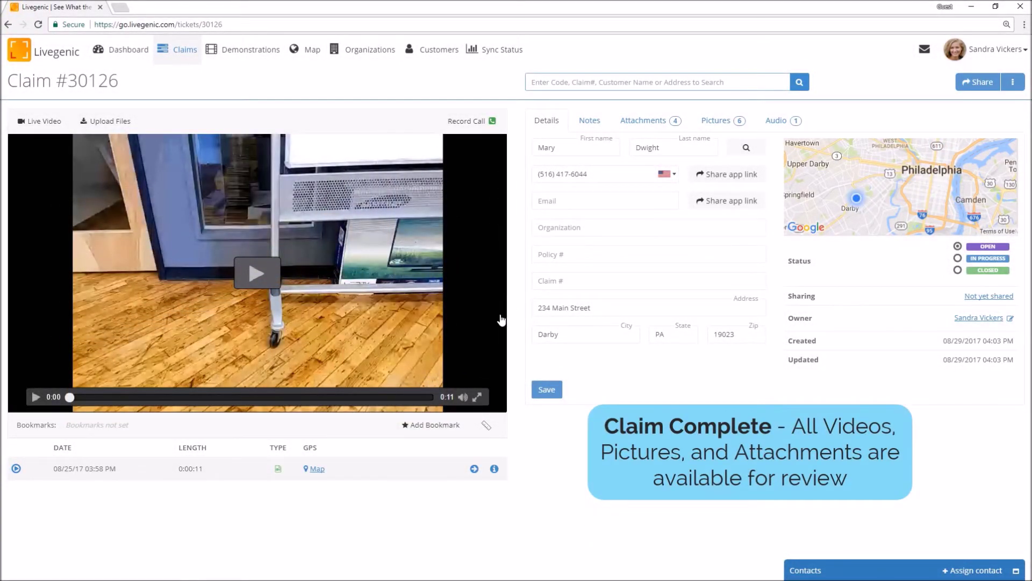
- Play and then pause the uploaded room video on Claim #30126
{"action": "left_click", "coordinate": [256, 277]}
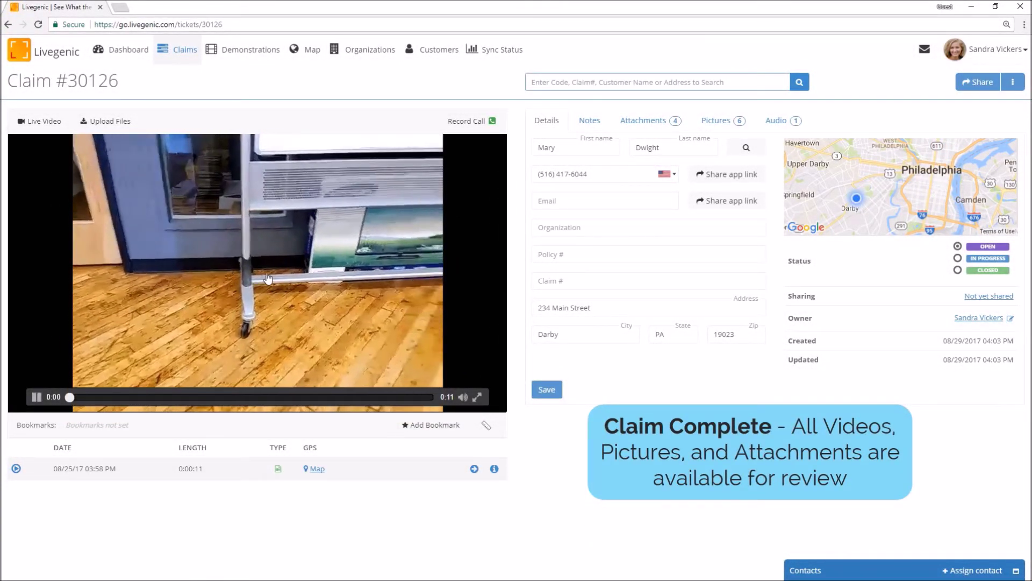
{"action": "left_click", "coordinate": [413, 214]}
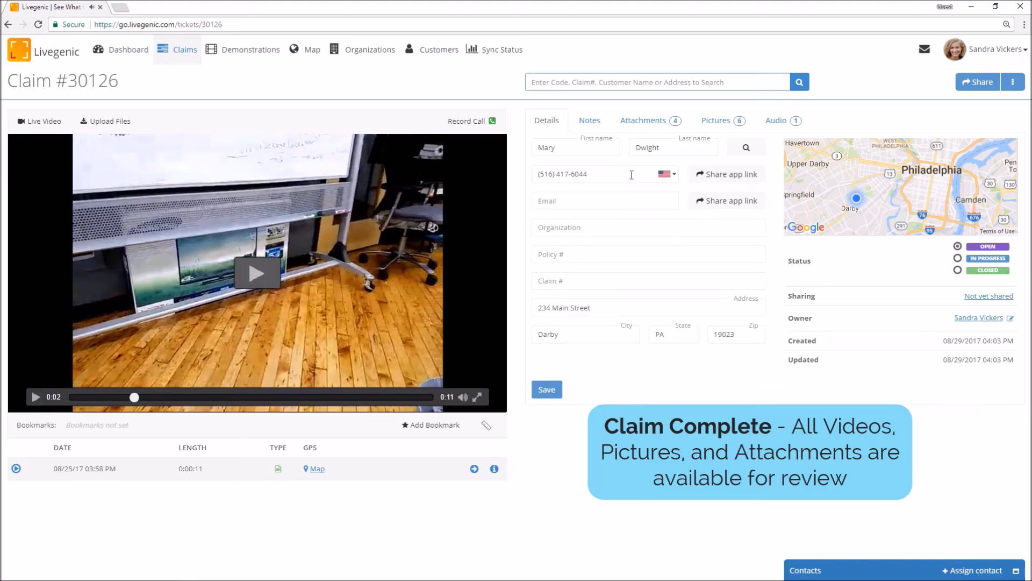